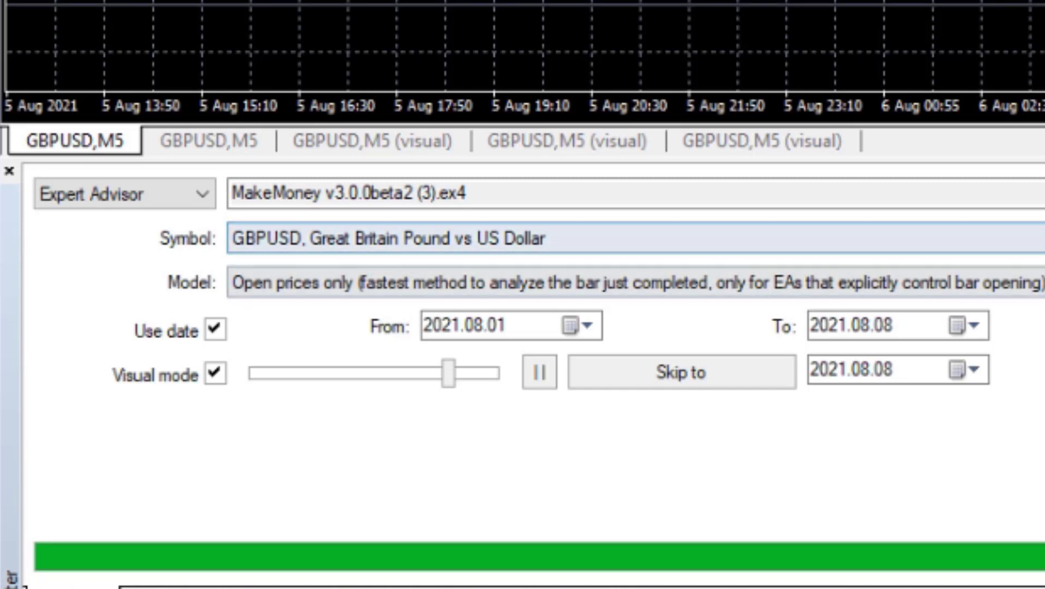
Step: Set the tester's symbol to AUDUSD, Australian vs US Dollar, and turn off visual mode
left_click(491, 238)
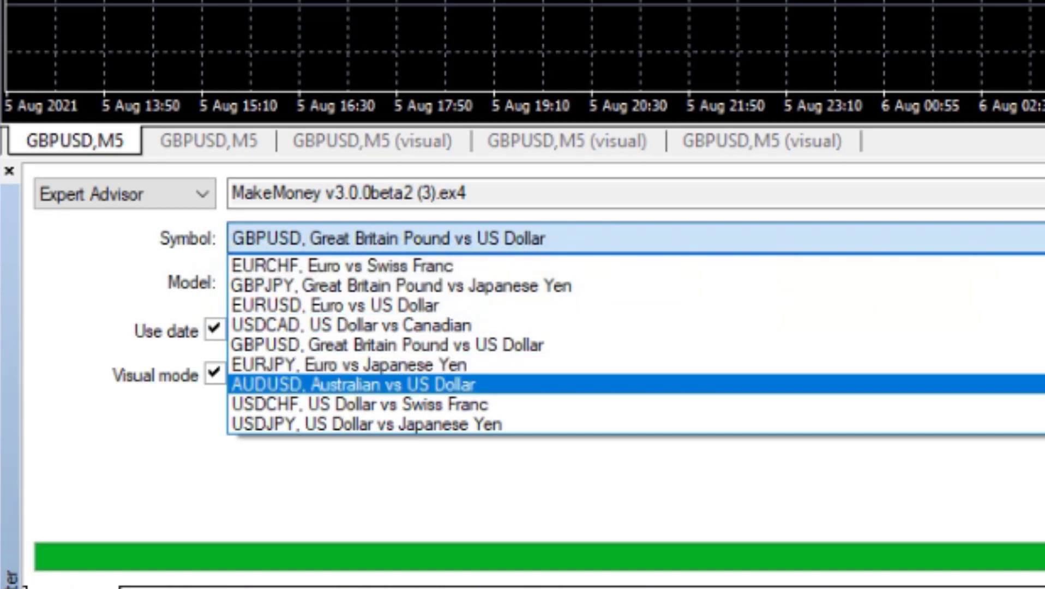
left_click(355, 385)
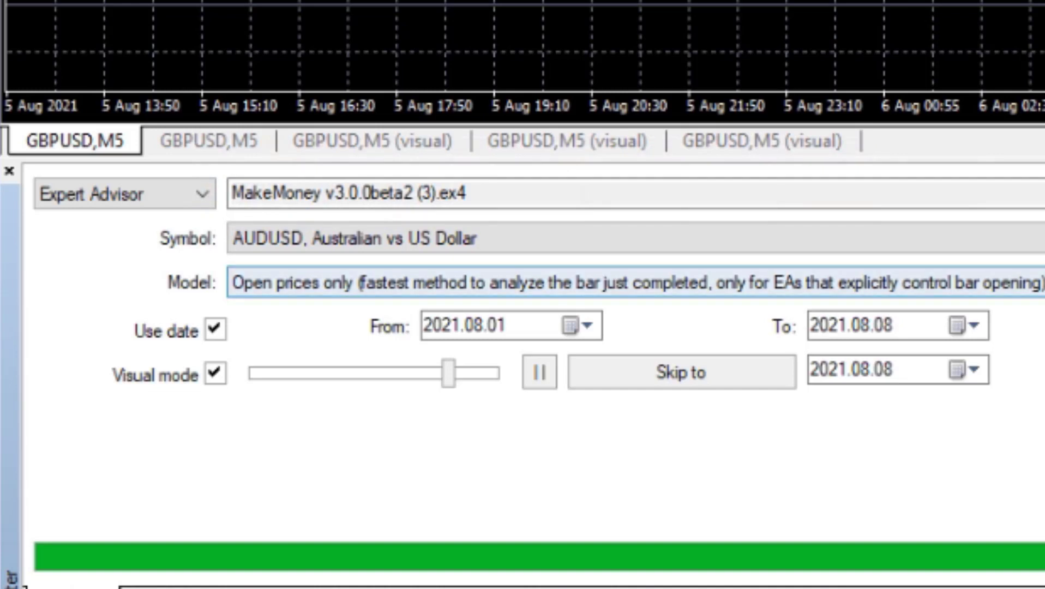
left_click(215, 373)
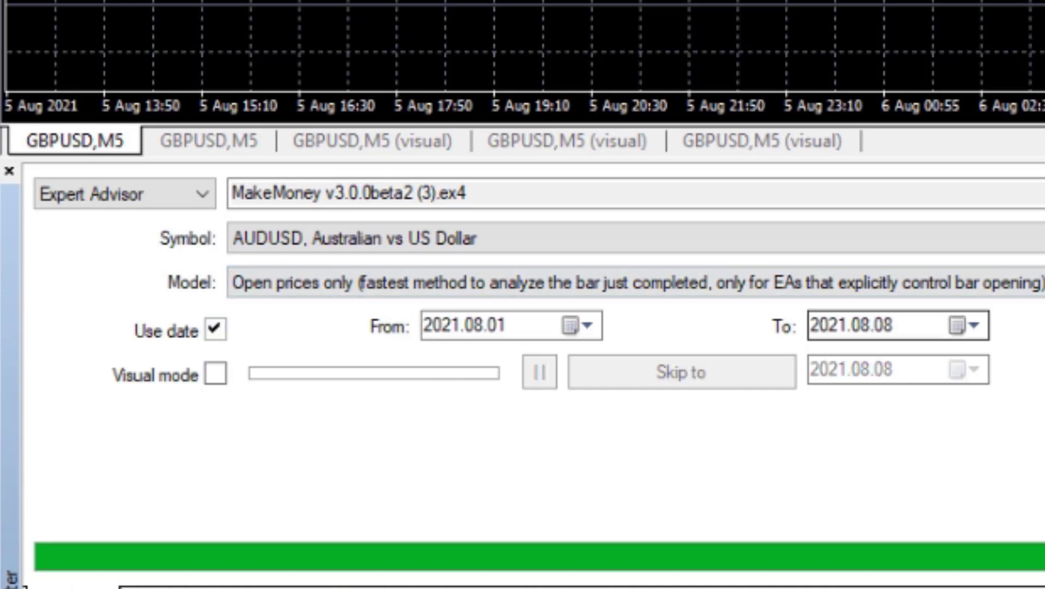
Step: Set the test period's start date to 2021.08.01 and check the end date in its calendar
left_click(578, 326)
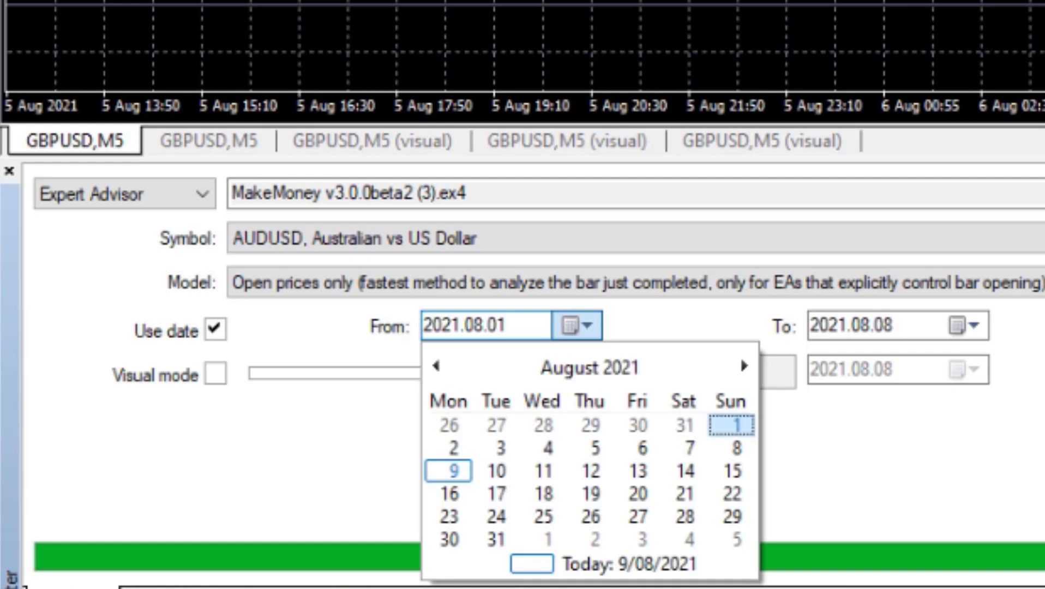
left_click(731, 424)
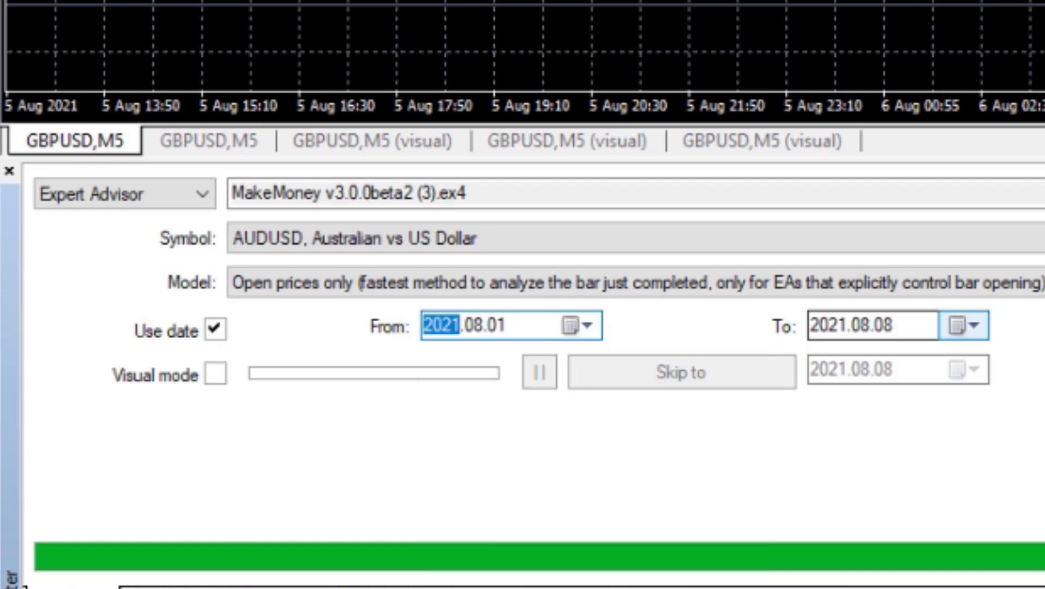
left_click(964, 326)
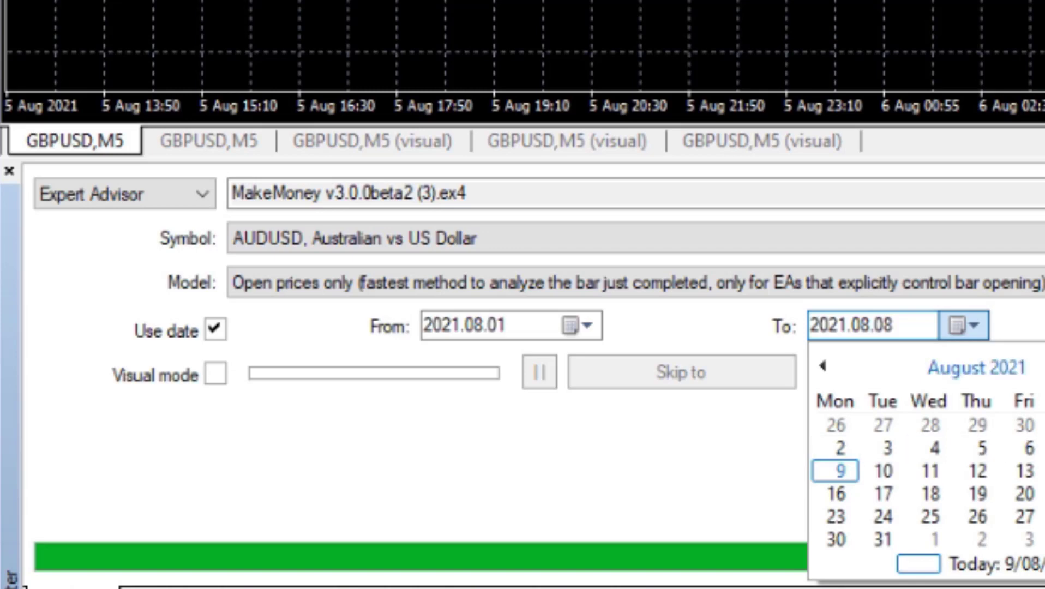
key("Escape")
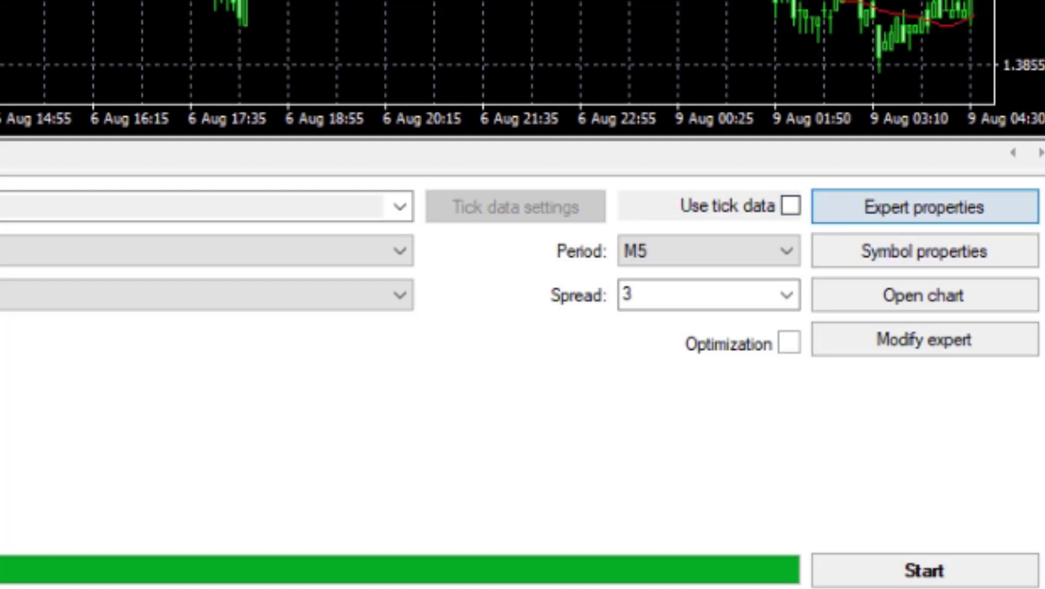
Step: Open the expert's properties and check the ADX Period and ADX Trigger Level inputs
left_click(924, 207)
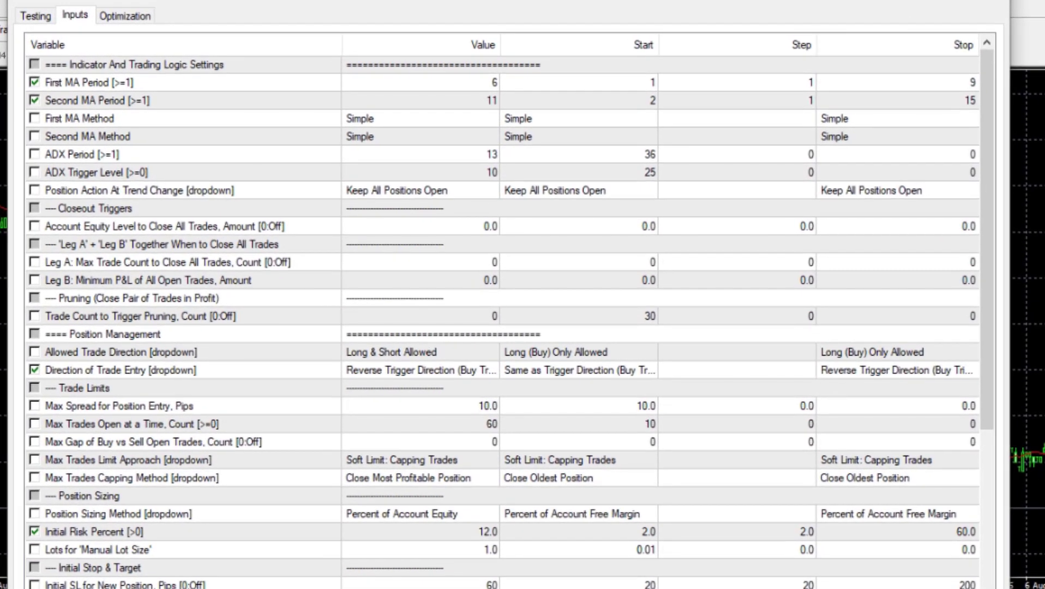
double_click(436, 154)
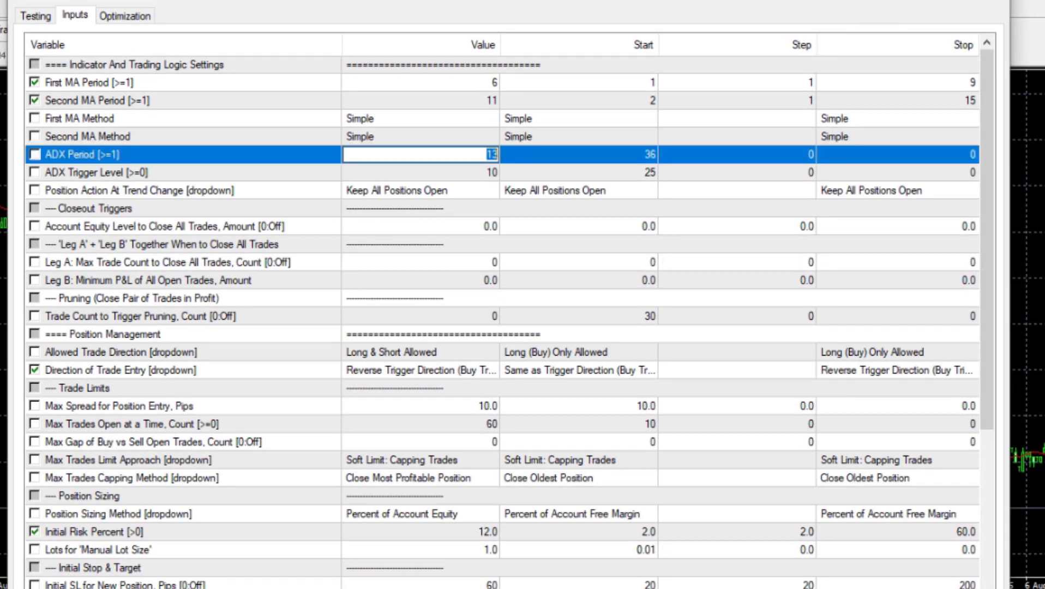
key("Return")
key("Down")
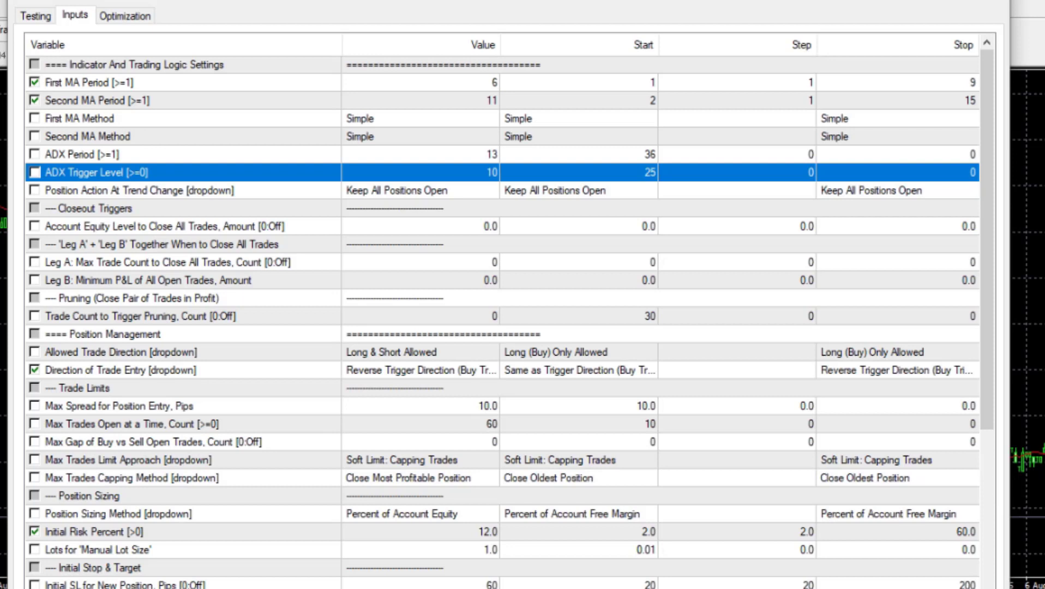
Step: Set the Position Sizing Method to Manual Lot Size and exclude Initial Risk Percent from the optimization
left_click(420, 514)
left_click(420, 514)
left_click(491, 514)
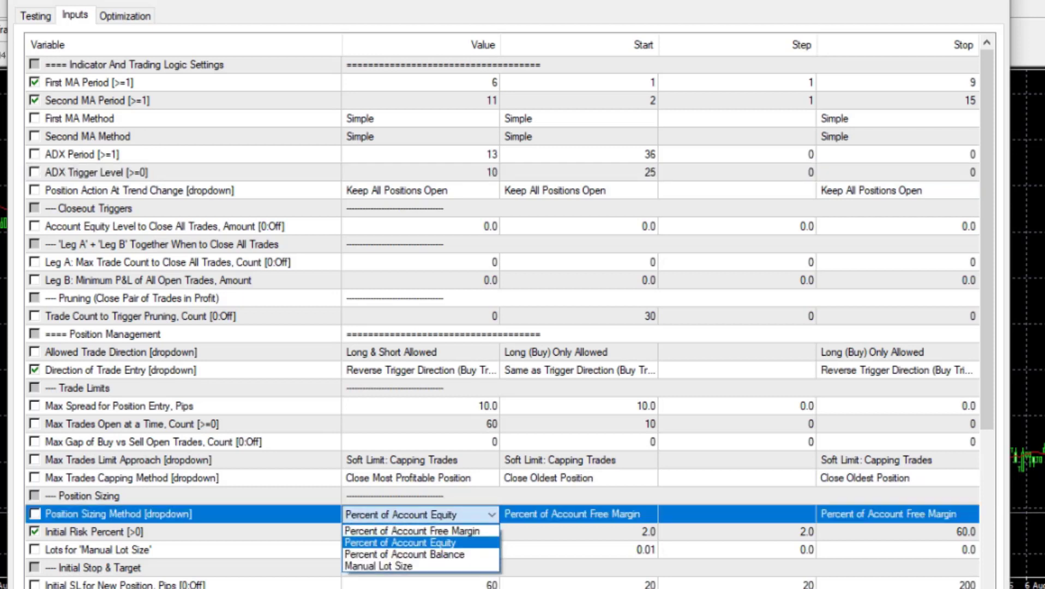
key("Return")
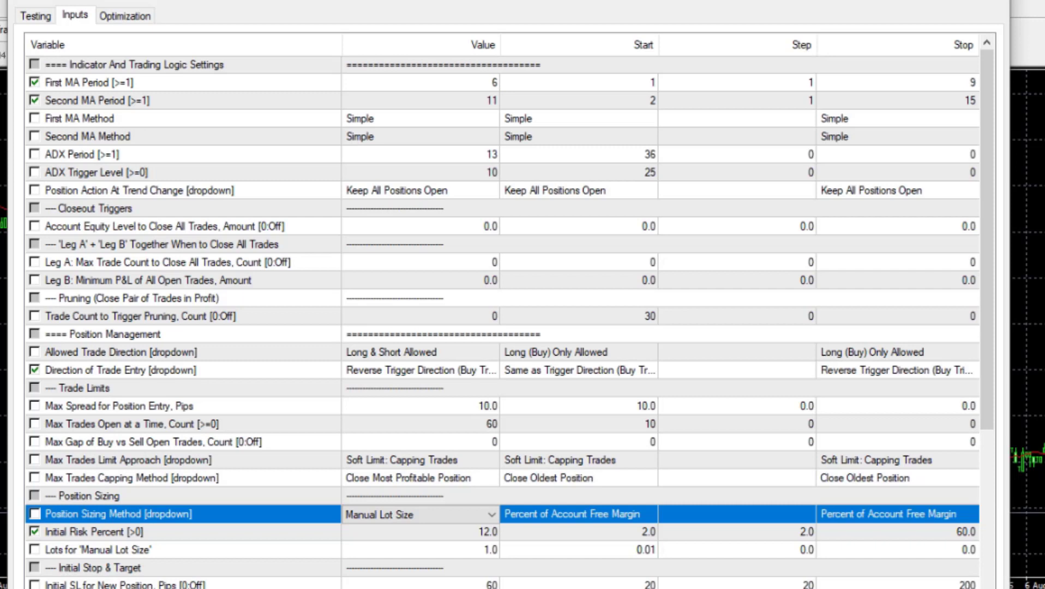
left_click(35, 531)
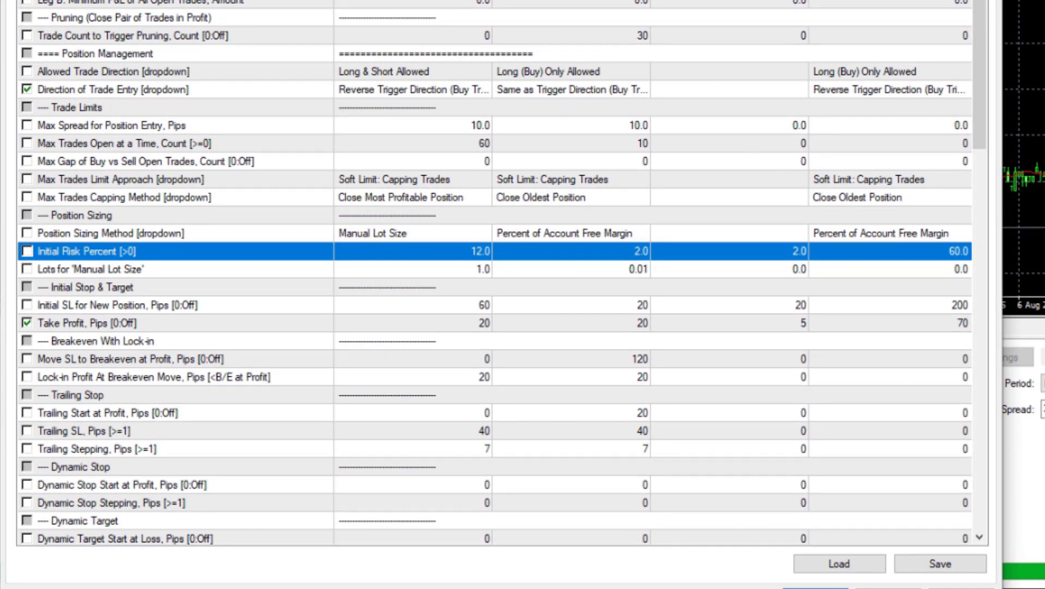
Step: Set the Initial SL for New Position to 0 pips
left_click(413, 305)
left_click(413, 305)
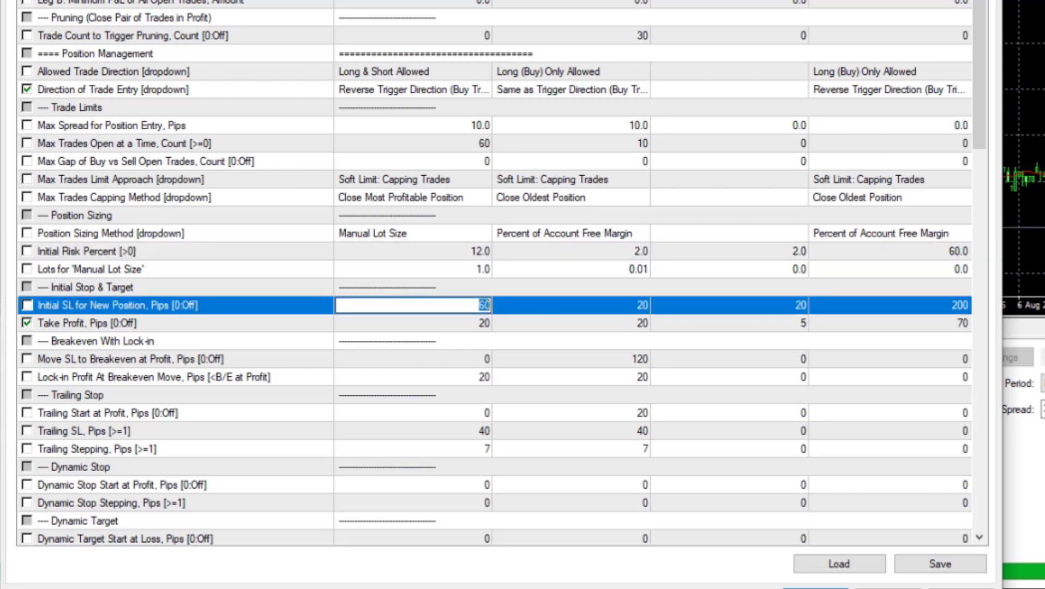
type("0")
Step: Review the remaining expert inputs, from the trailing stop and daily trading settings to the entry windows and MagicNumber
scroll(501, 272, "down", 6)
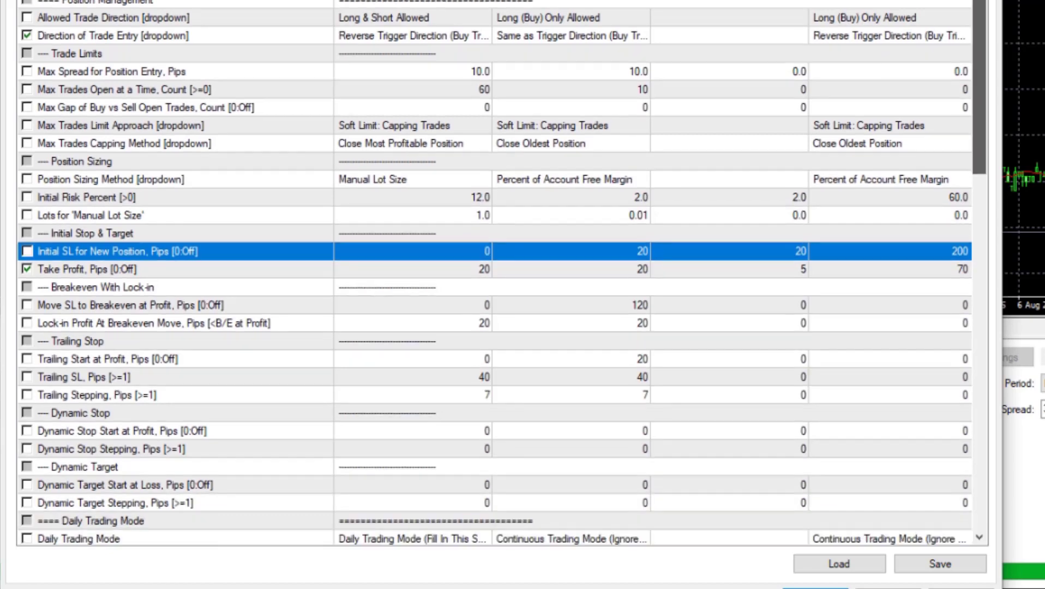
scroll(502, 273, "down", 5)
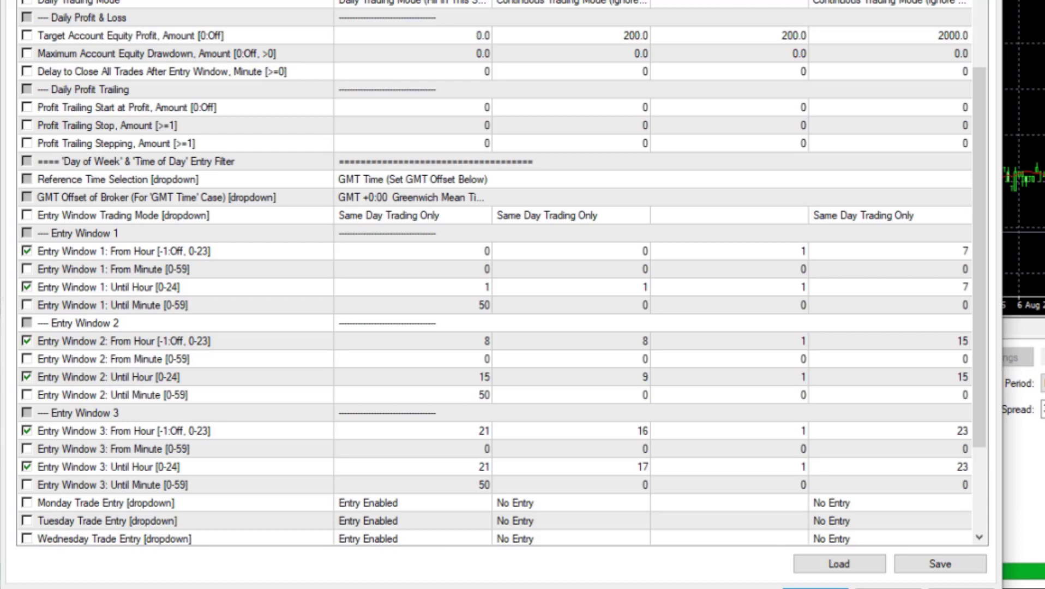
scroll(490, 273, "down", 3)
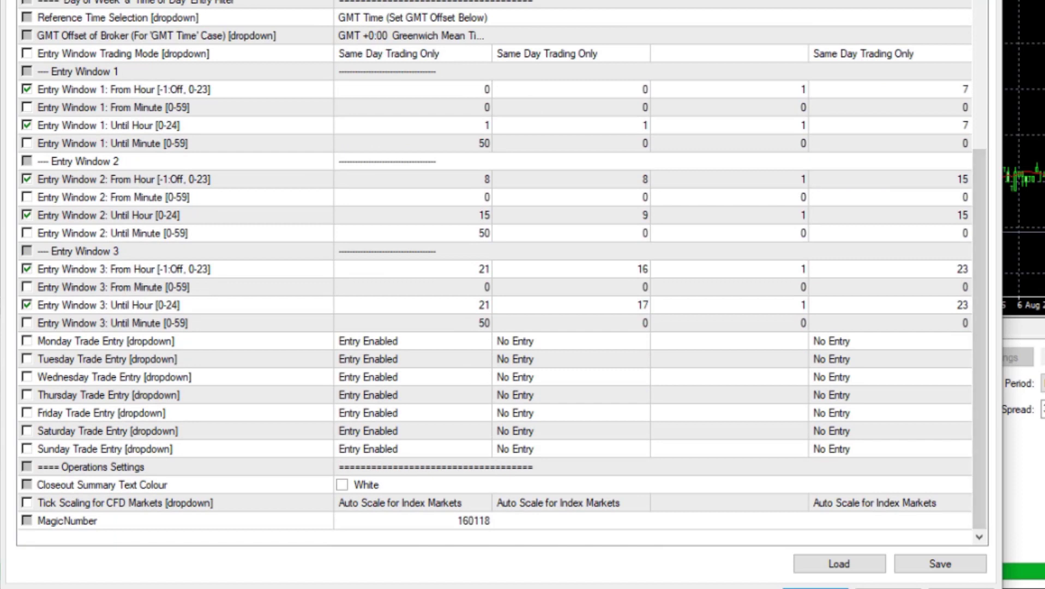
left_click(365, 485)
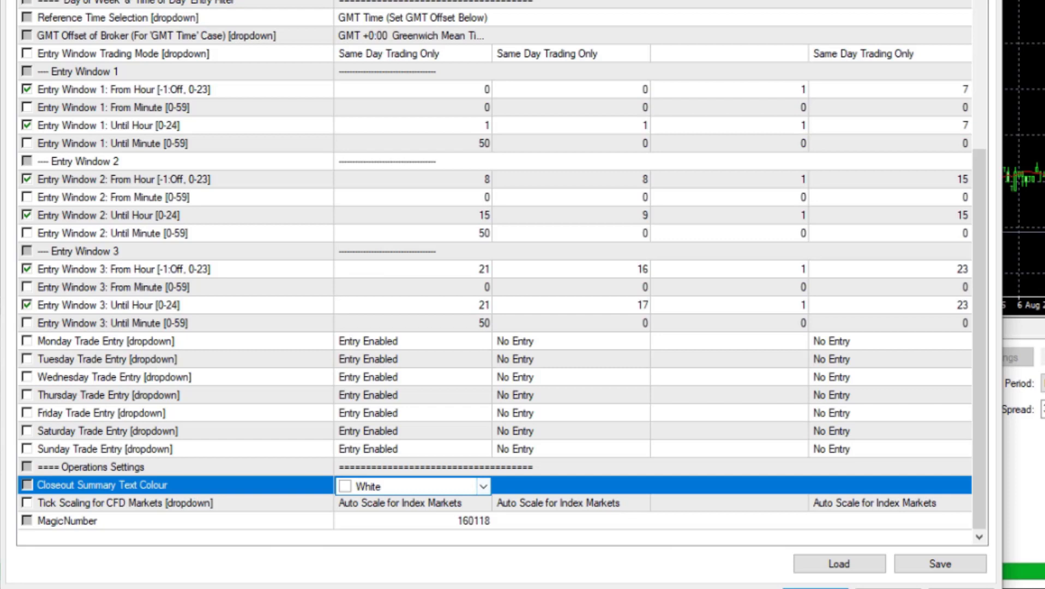
left_click(163, 521)
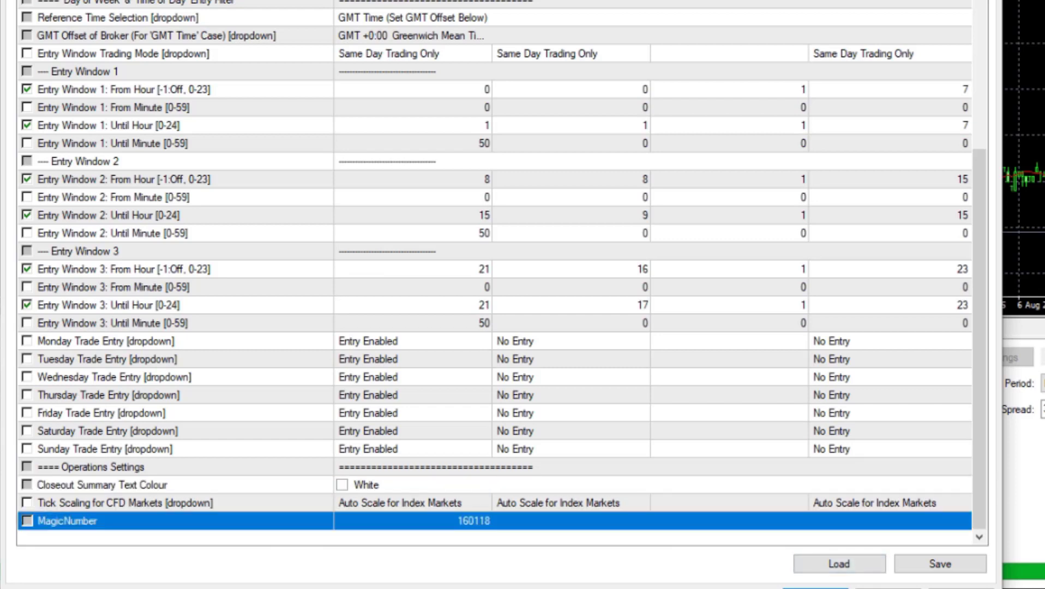
scroll(491, 272, "up", 15)
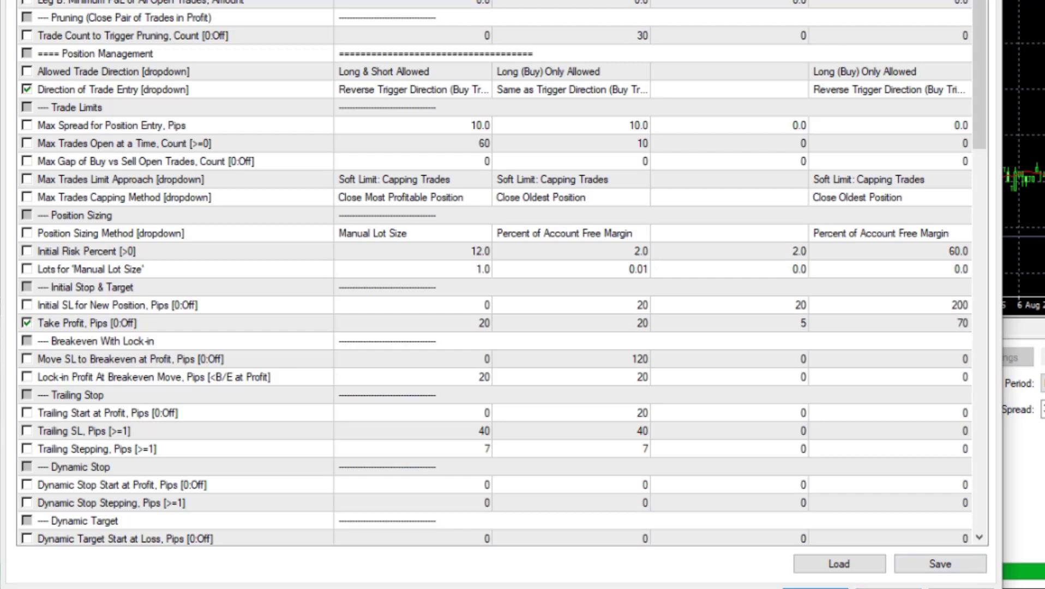
key("End")
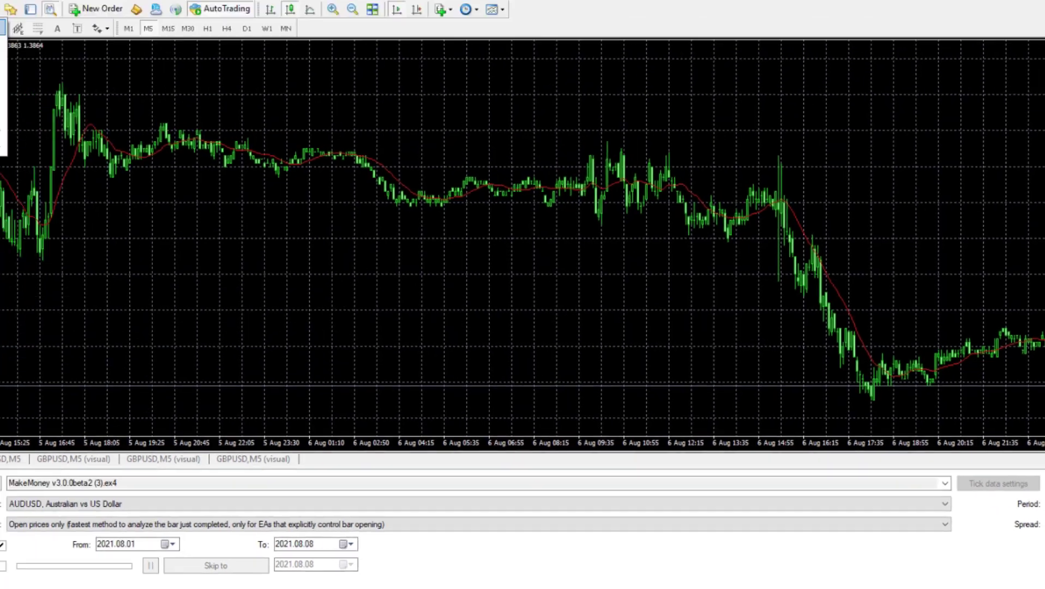
Step: Open a new AUDUSD chart from the Forex Major symbols
left_click(81, 89)
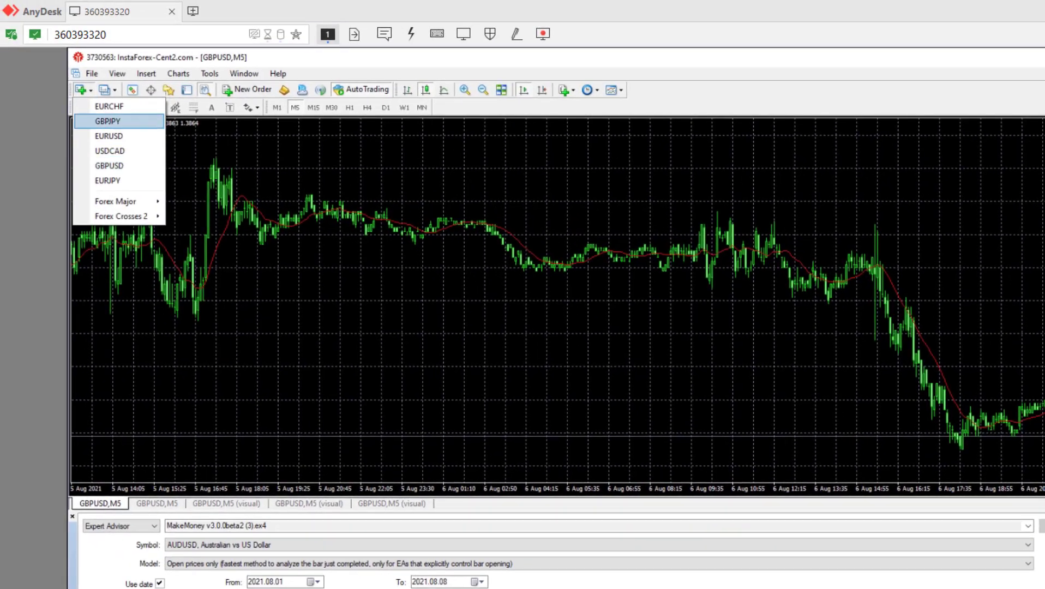
mouse_move(115, 201)
left_click(185, 201)
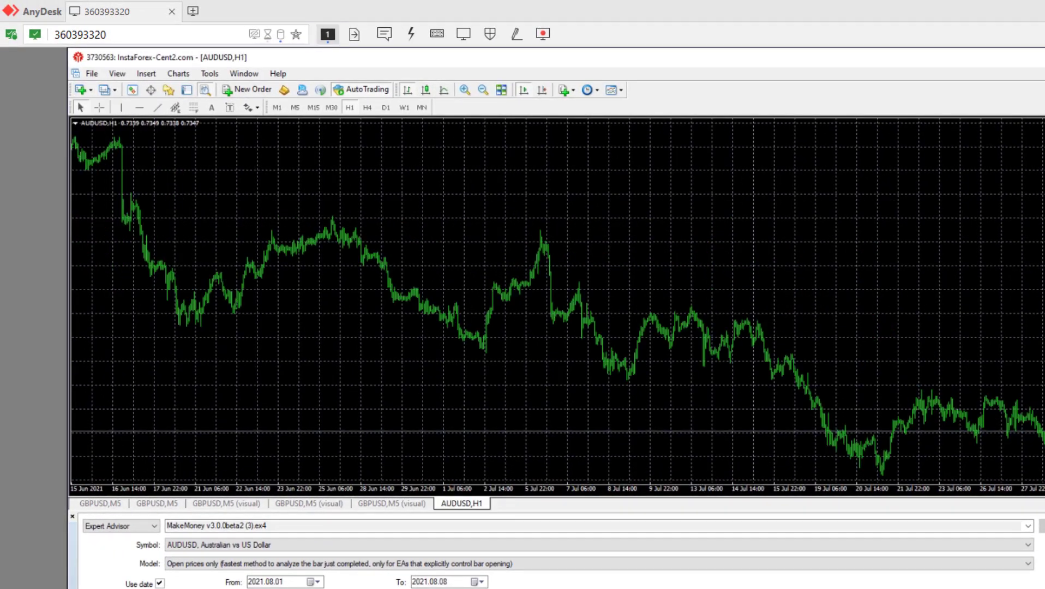
Step: Set the AUDUSD chart to M5, load its history back to 29 July 2021, and switch it to M1
right_click(606, 167)
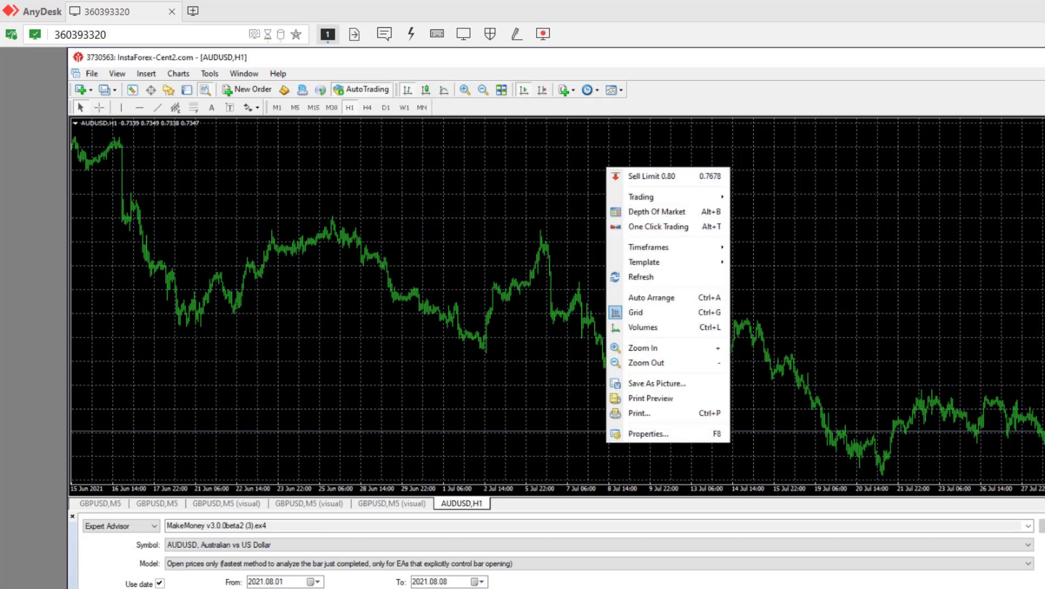
left_click(295, 108)
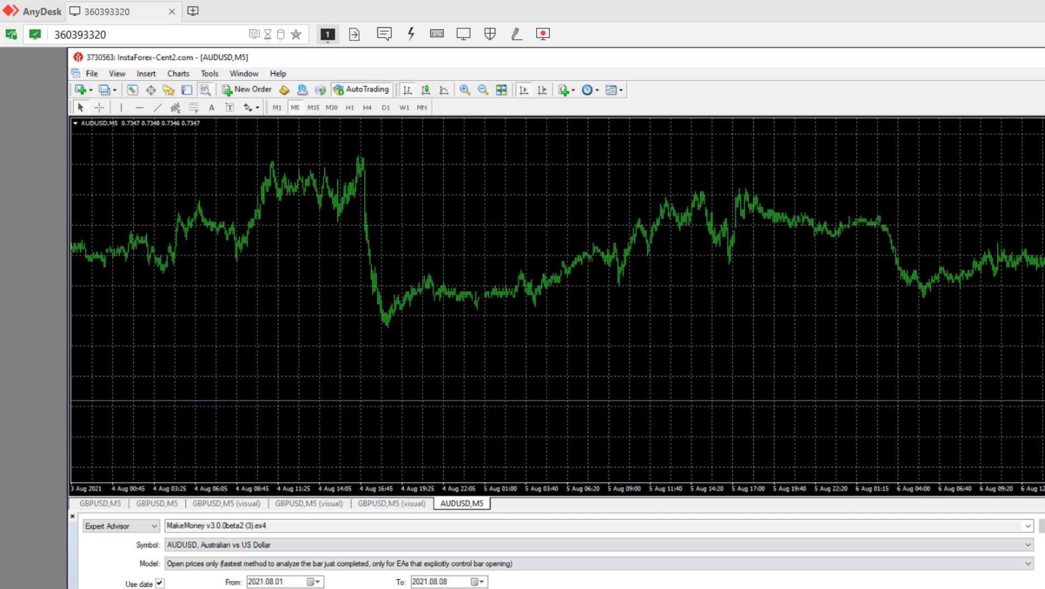
scroll(556, 300, "left", 15)
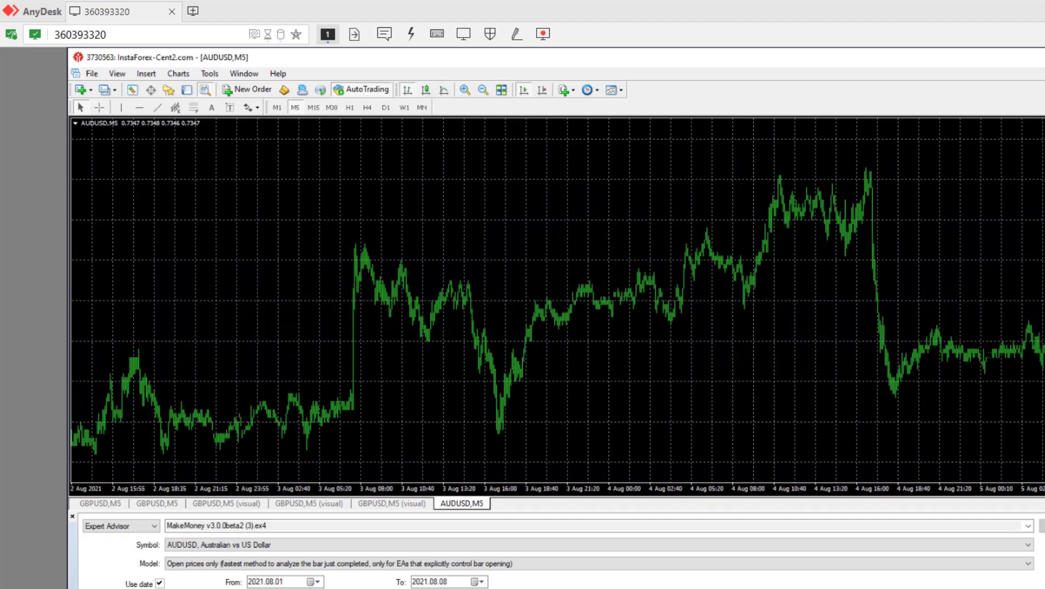
scroll(556, 300, "left", 15)
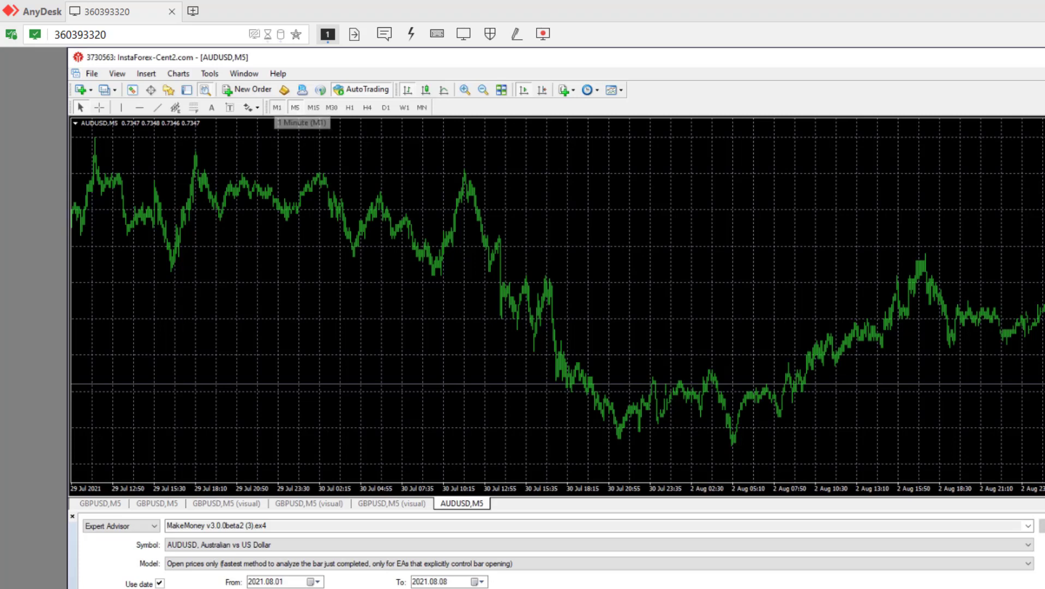
left_click(277, 107)
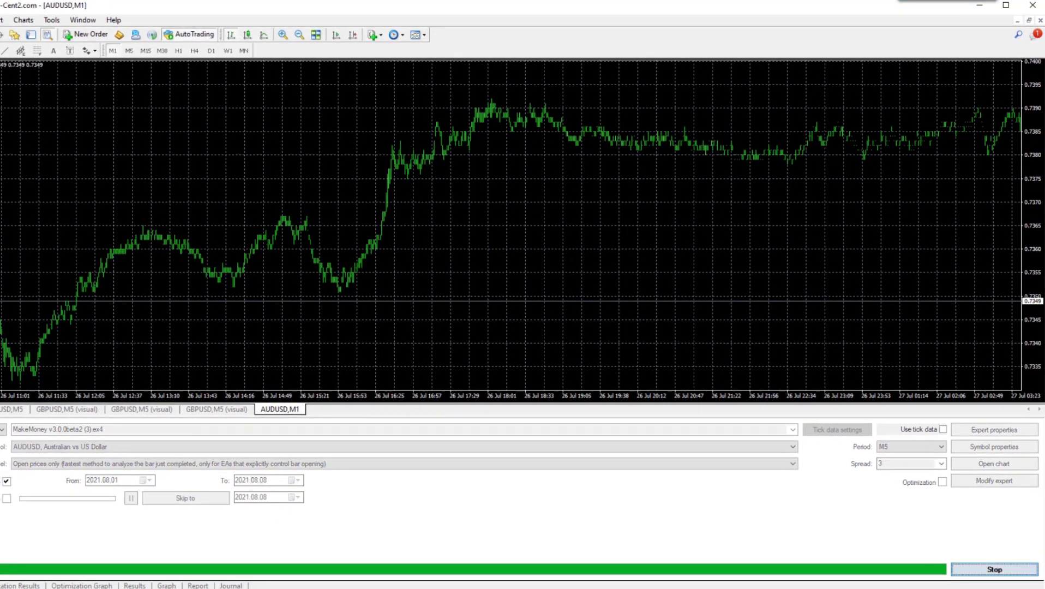
Step: Stop the running test and check the expert's Testing settings and Optimization limitations
key("Return")
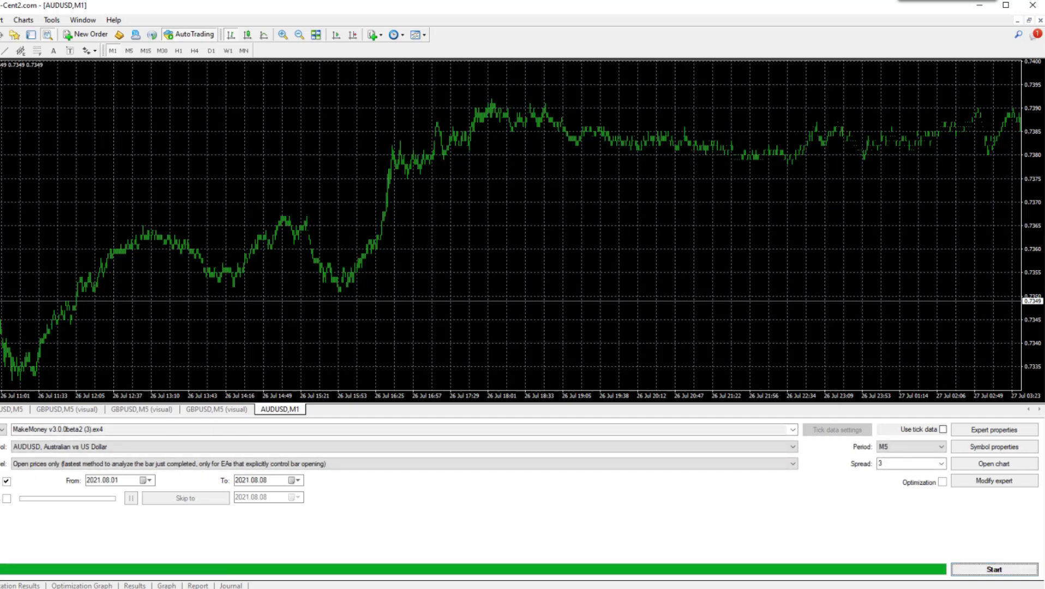
left_click(197, 585)
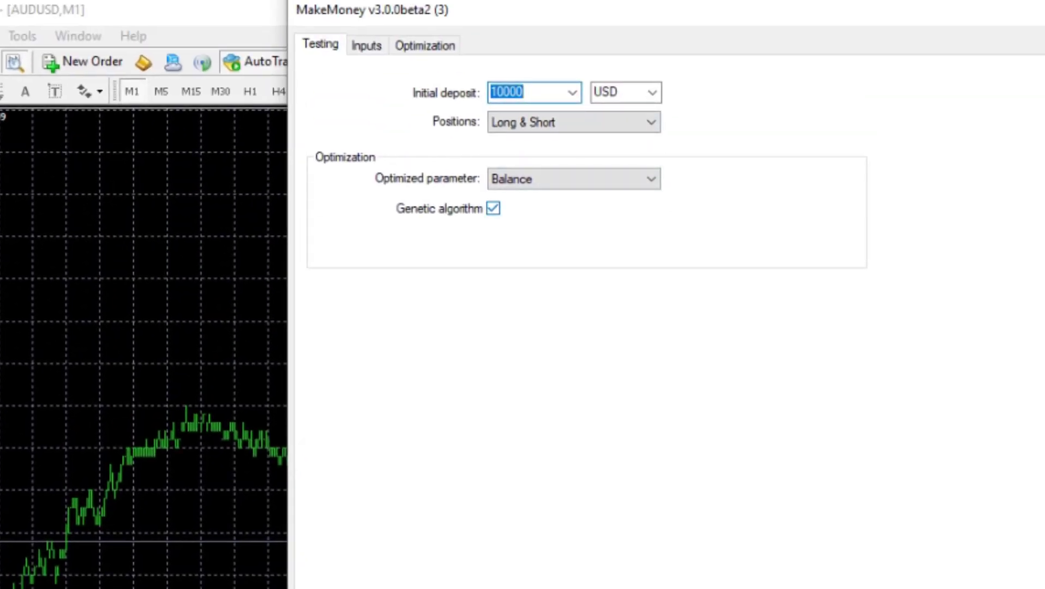
left_click(425, 46)
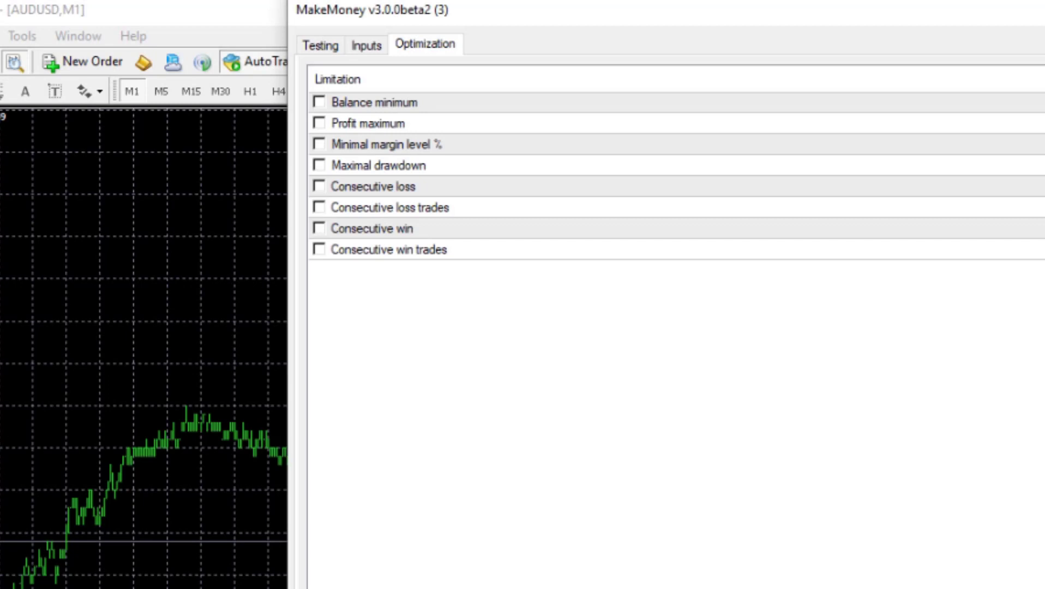
key("Return")
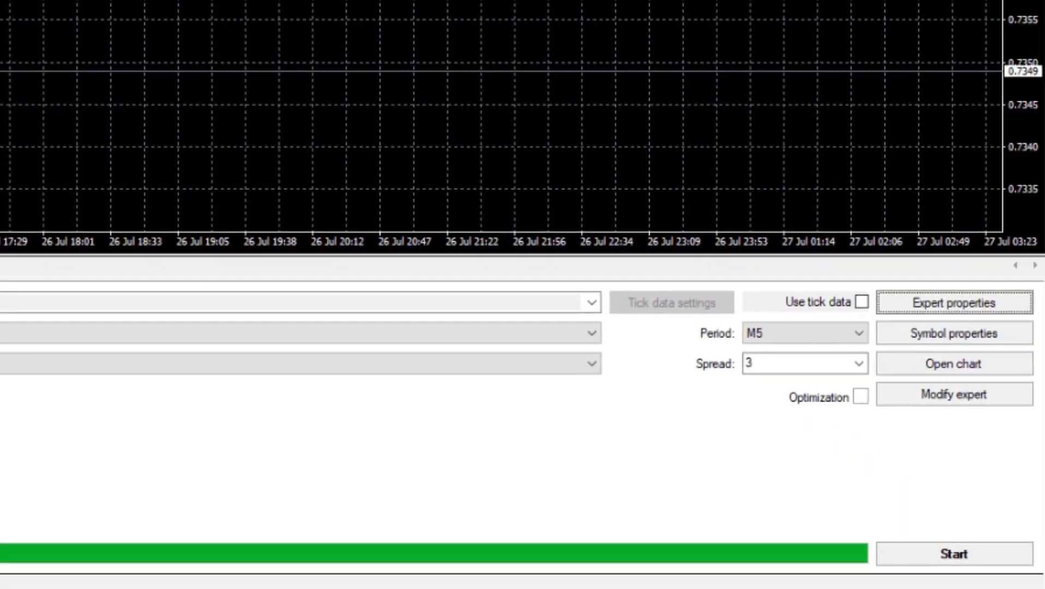
Step: Enable Optimization for the AUDUSD test and start the run
left_click(860, 396)
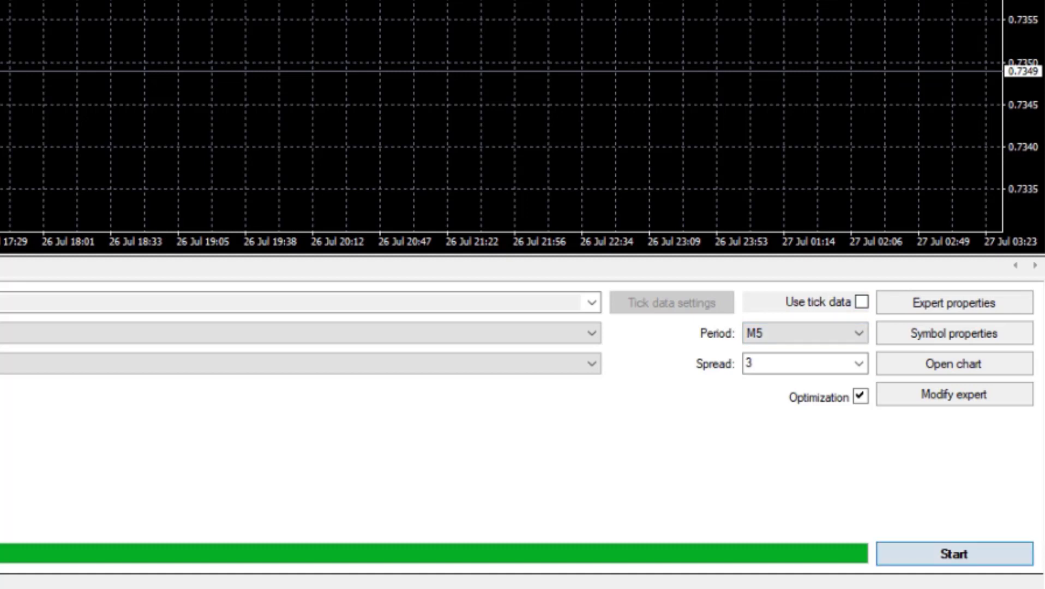
left_click(953, 554)
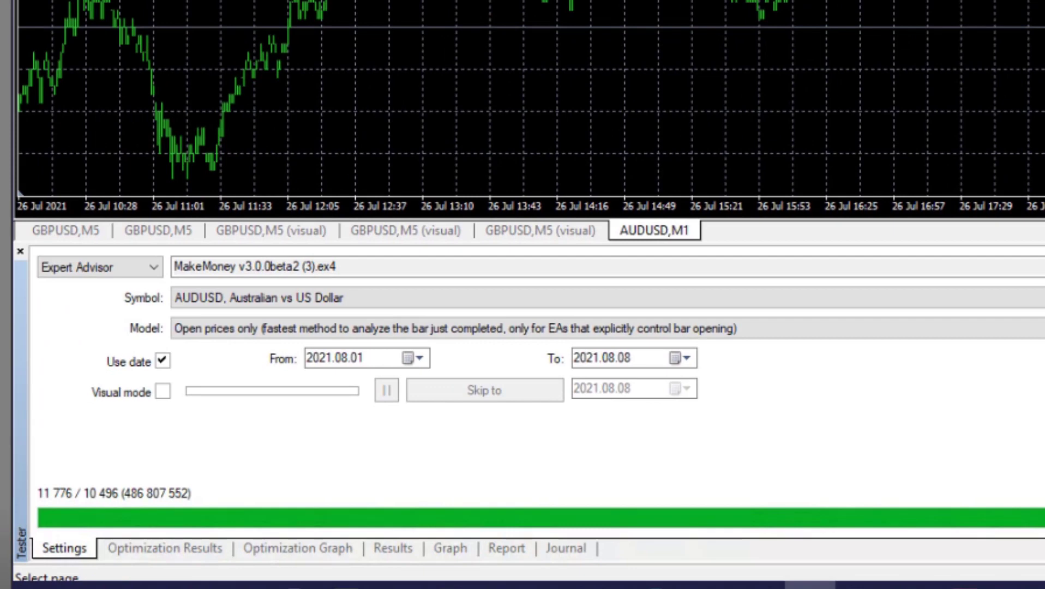
Step: Apply the input parameters of pass 4560 from the optimization results to the tester
left_click(165, 547)
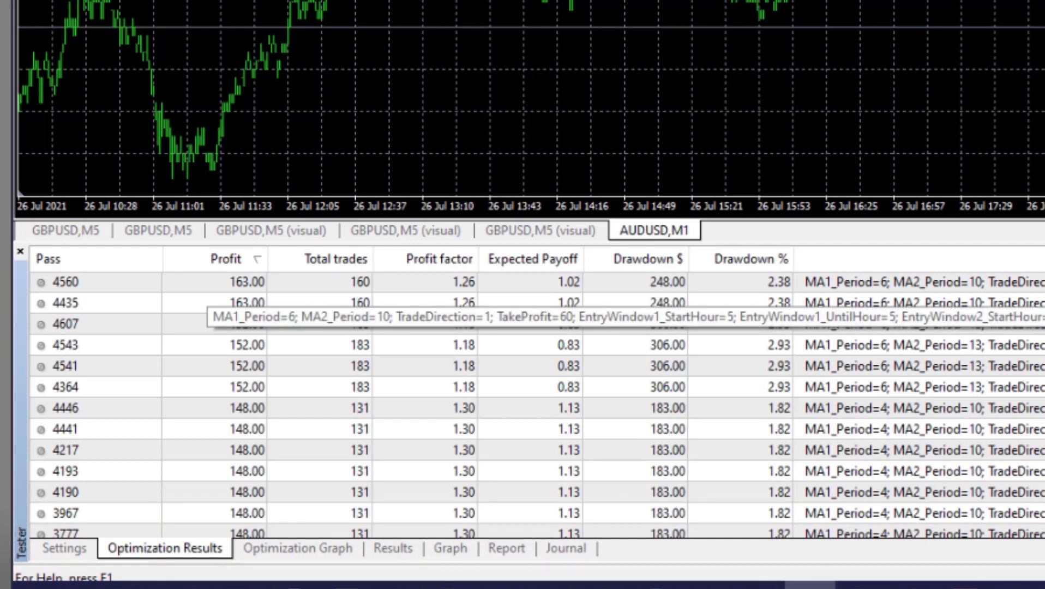
left_click(66, 281)
right_click(197, 282)
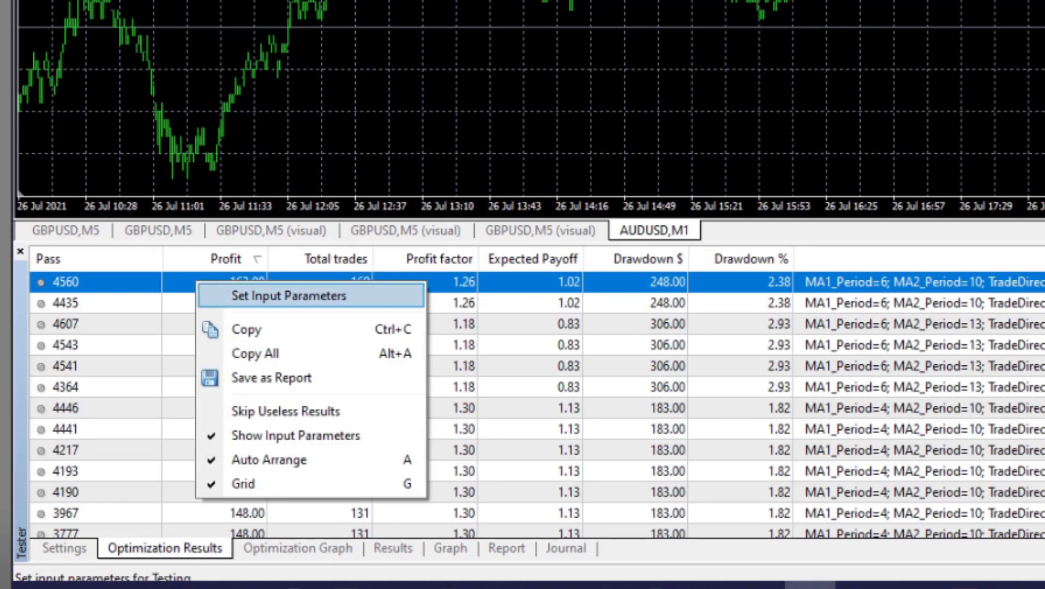
left_click(289, 296)
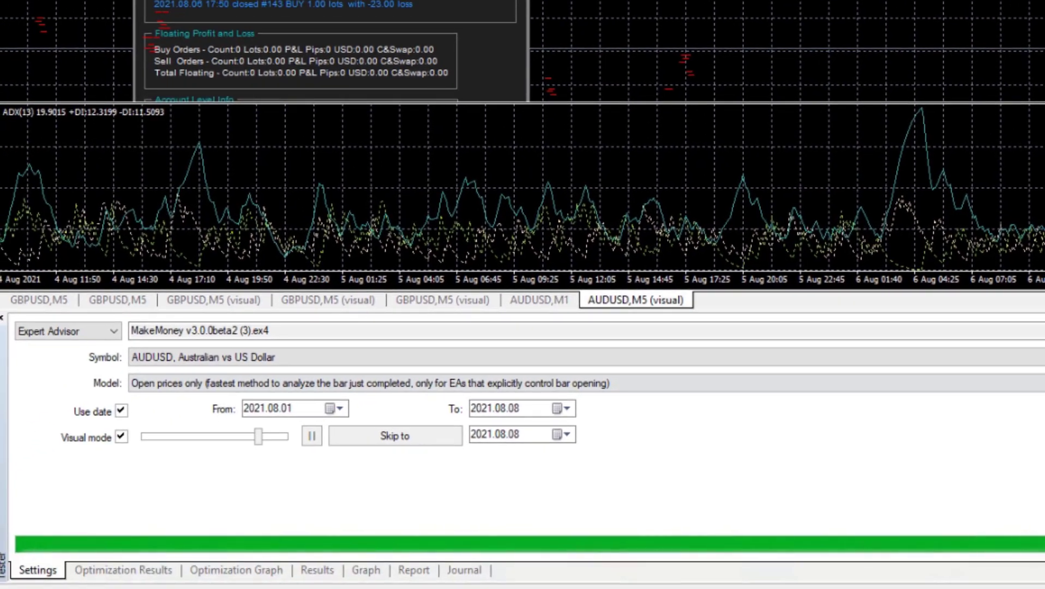
Step: Open the report of the visual AUDUSD M5 test
left_click(413, 570)
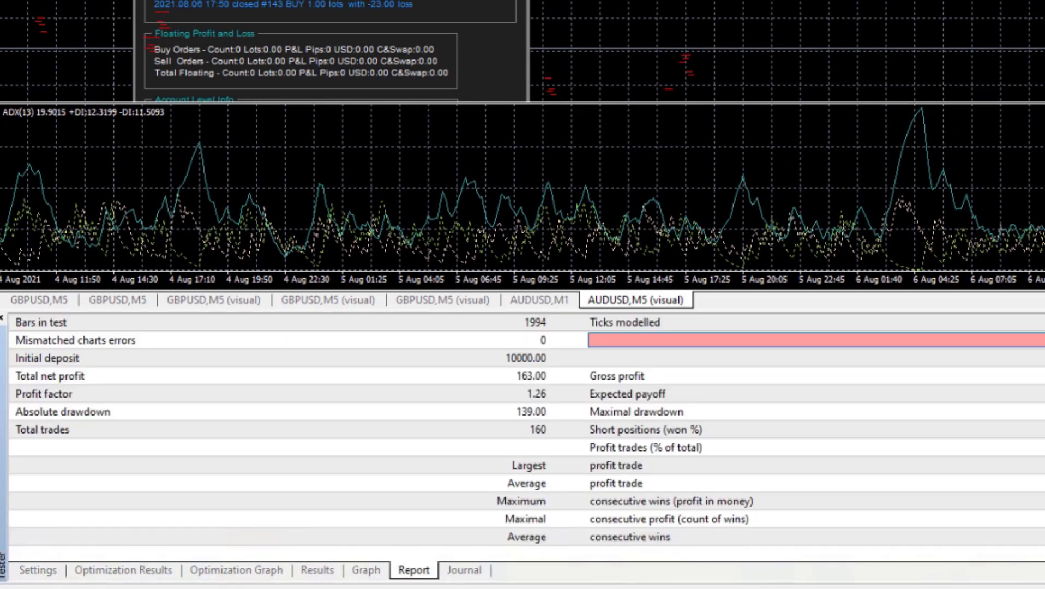